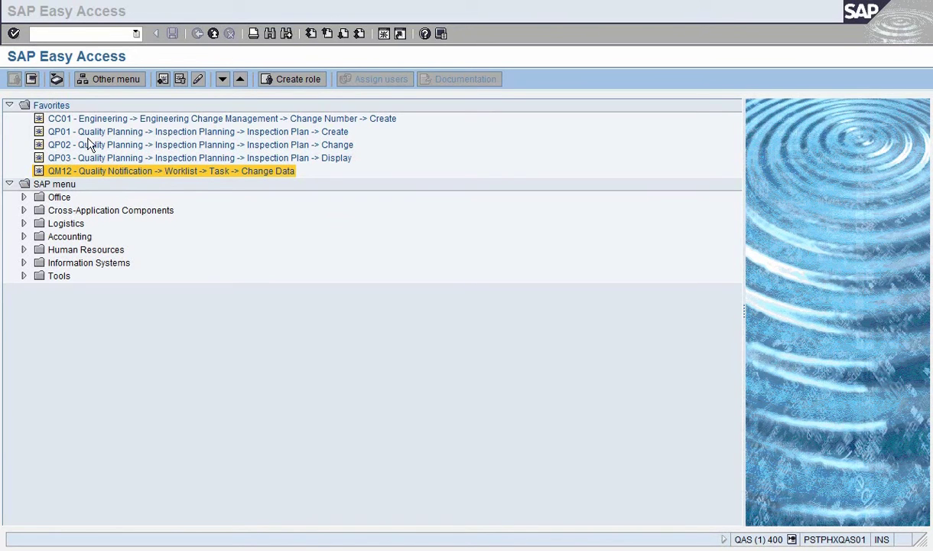
Launch the QM12 Quality Notification task change worklist from the favourites
double_click(62, 172)
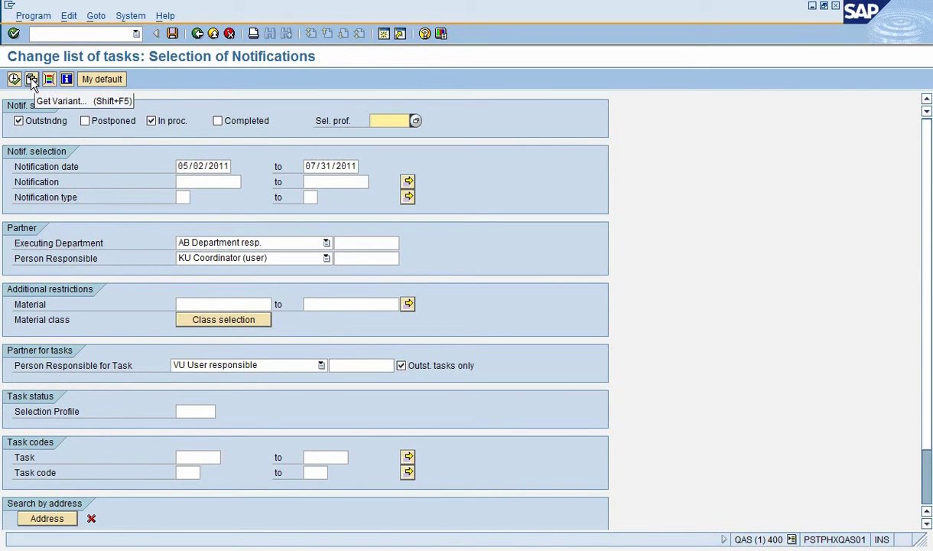
Open the saved variant directory and select the BP01_TASK variant
left_click(31, 80)
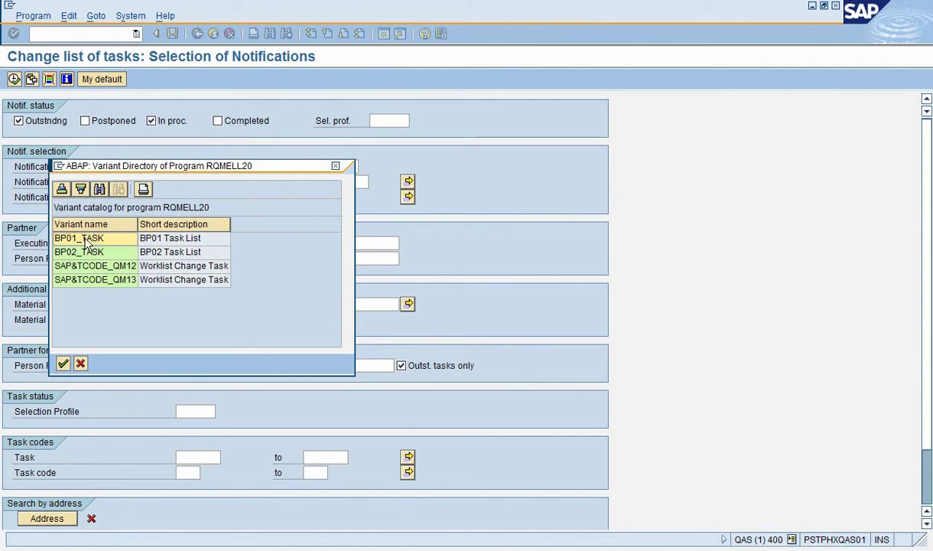
left_click(96, 242)
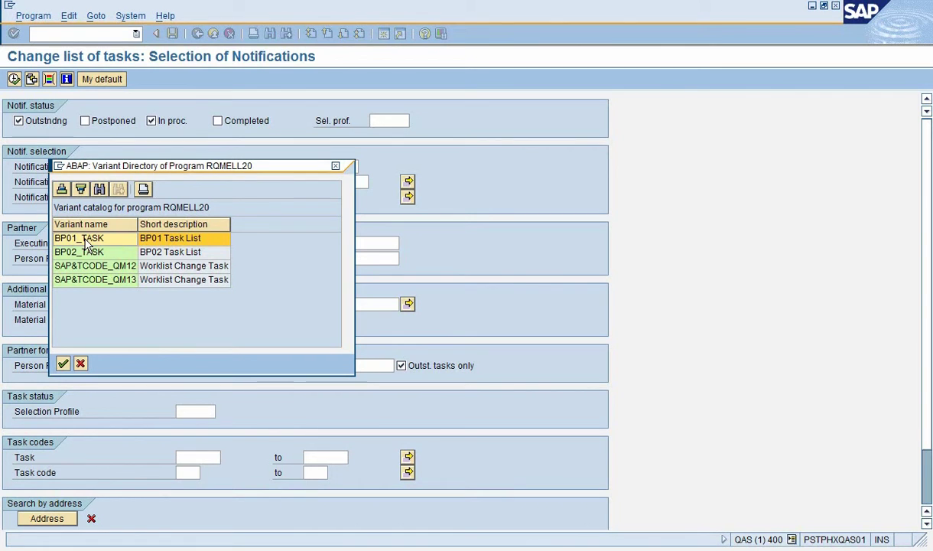
Load the BP01_TASK variant, leaving completed notifications excluded
double_click(86, 241)
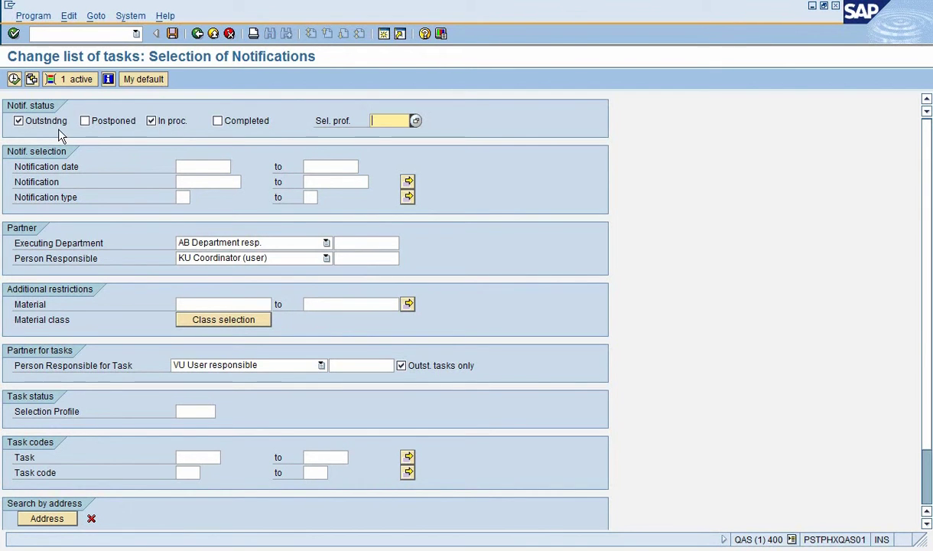
left_click(218, 122)
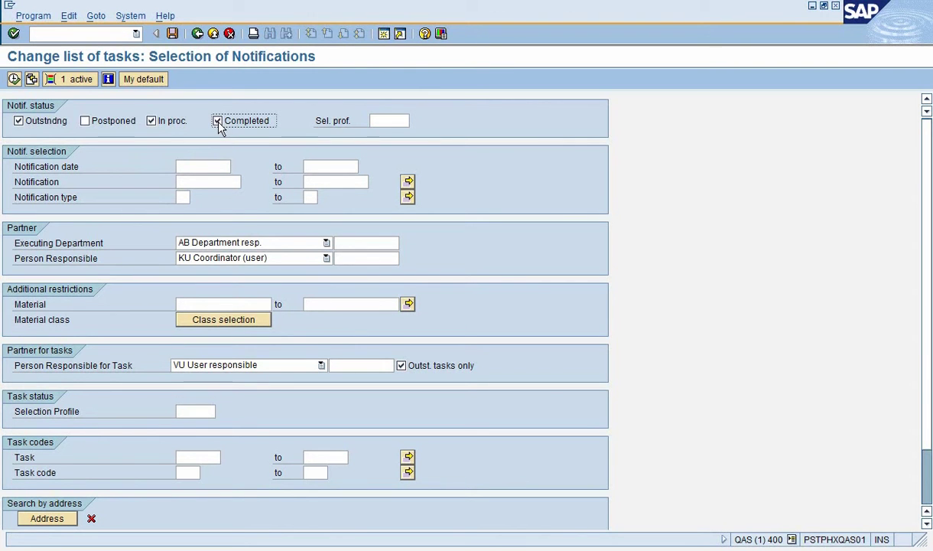
left_click(218, 122)
Set Person Responsible for Task to the suggested user ID and tick Outst. tasks only
left_click(351, 367)
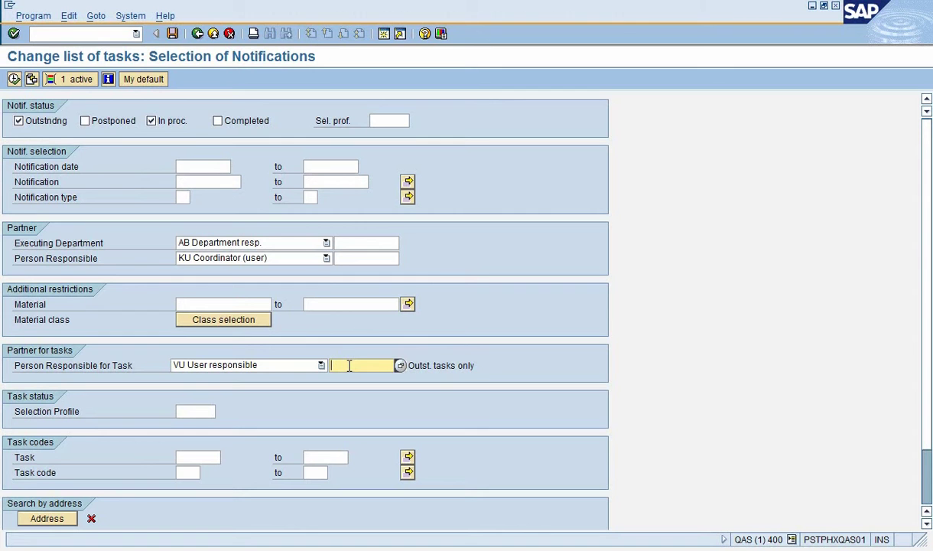
type("d")
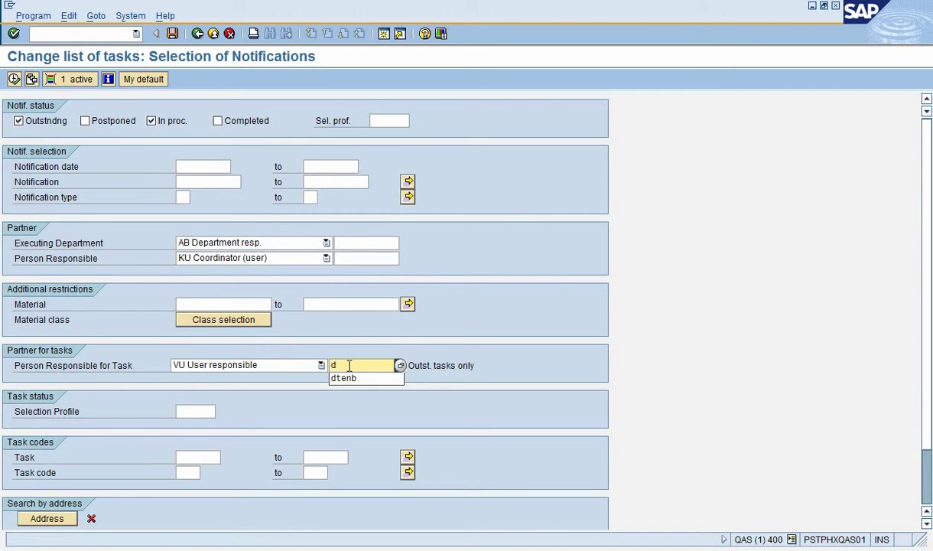
left_click(357, 377)
left_click(433, 370)
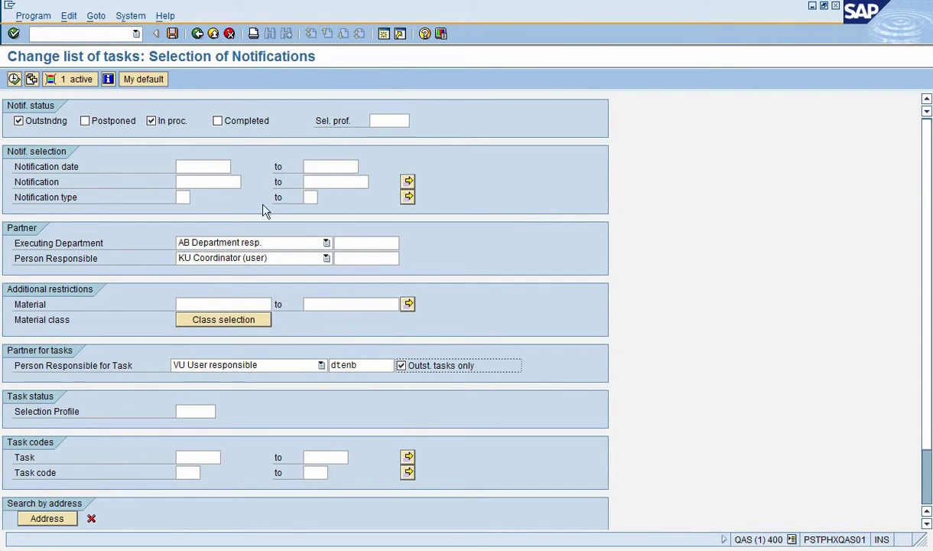
left_click(362, 364)
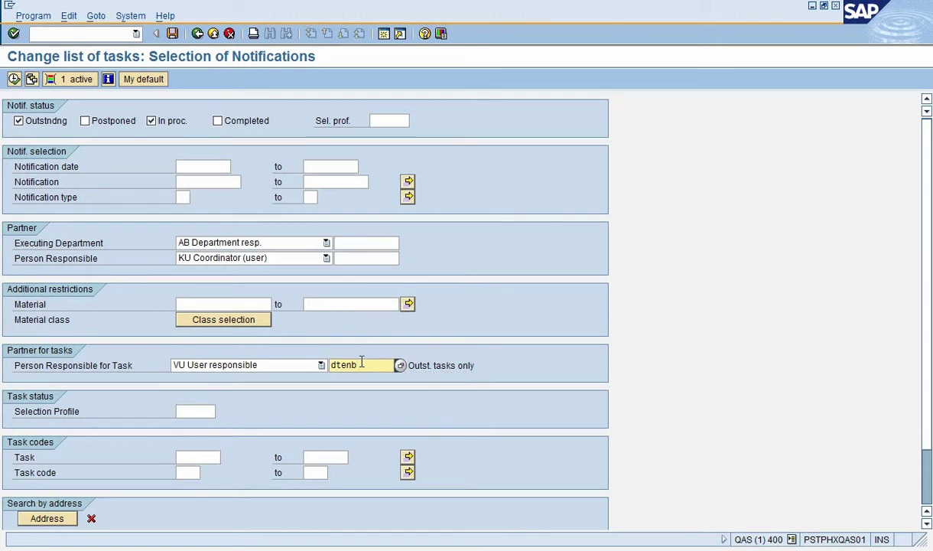
Execute the selection to list the tasks for notifications 200000003 and 200000000
left_click(15, 80)
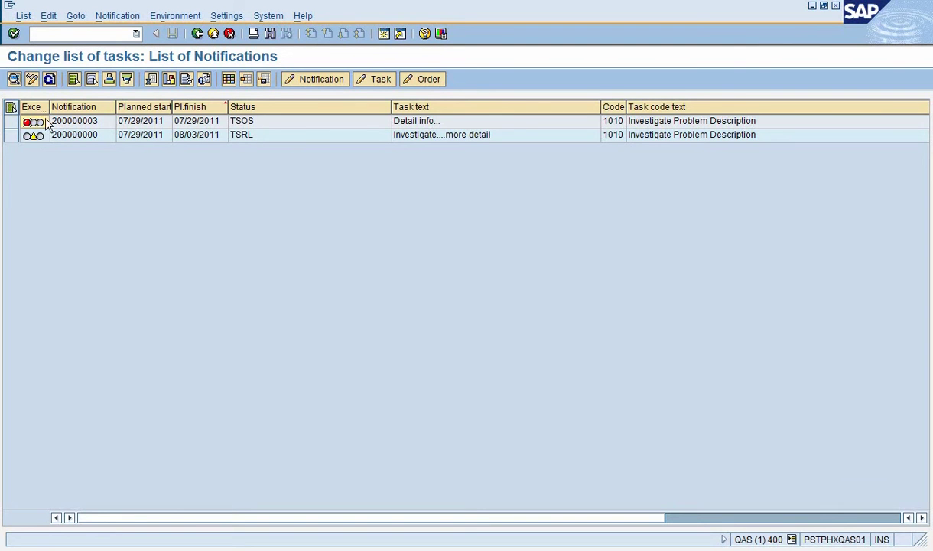
Open the notification 200000003 task for processing and expand its notification details
left_click(11, 121)
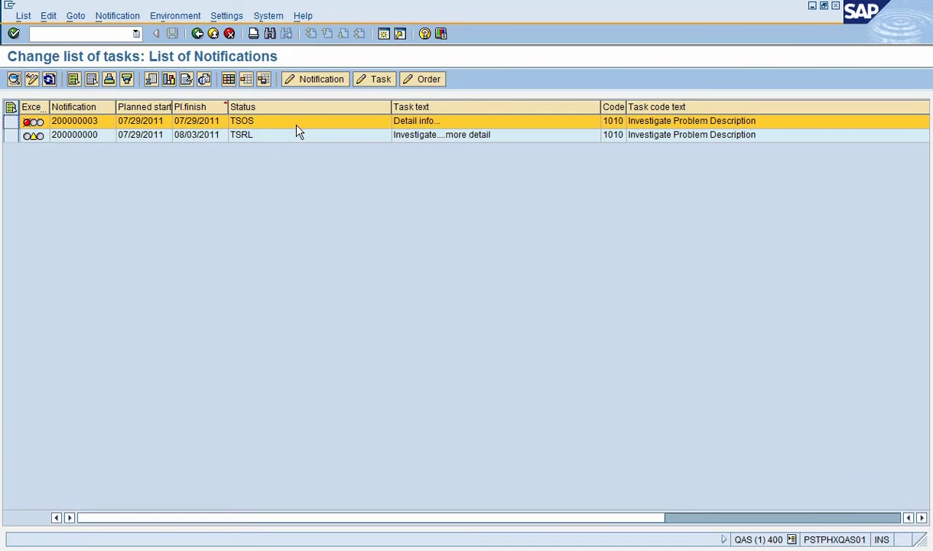
left_click(374, 80)
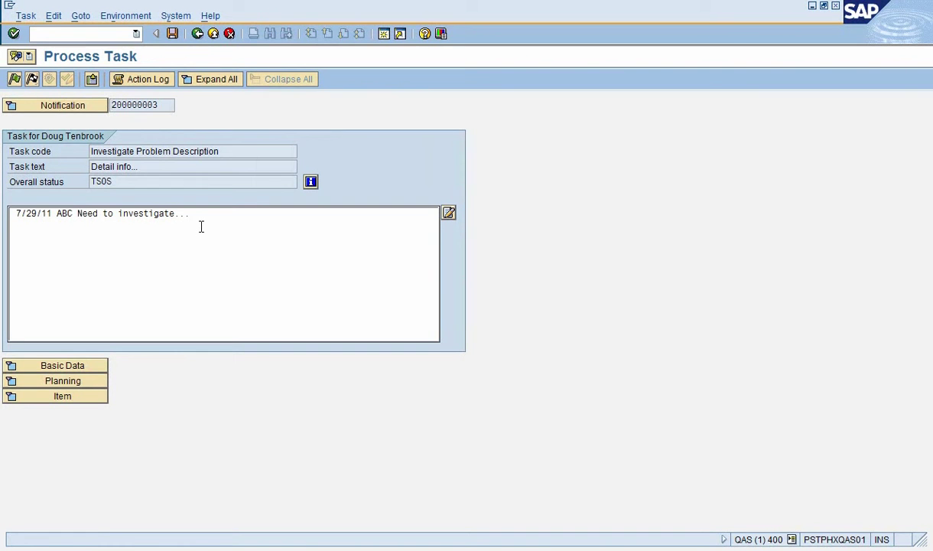
left_click(57, 111)
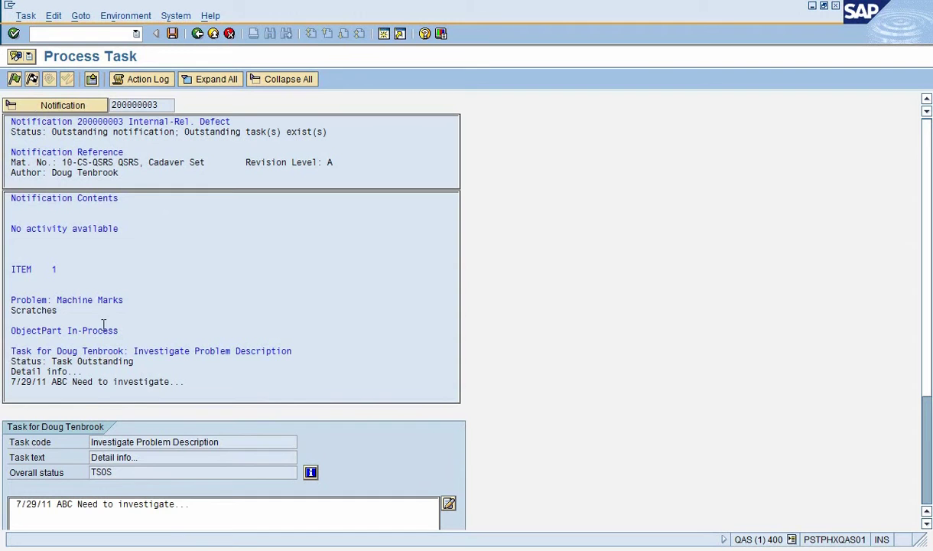
Hide the notification details and leave basic data, planning dates and item/cause sections collapsed
left_click(36, 109)
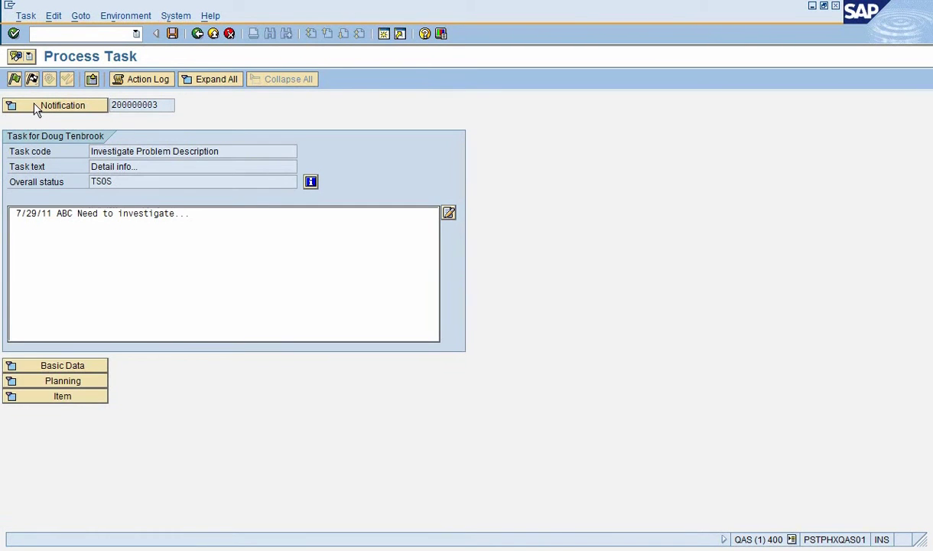
left_click(43, 367)
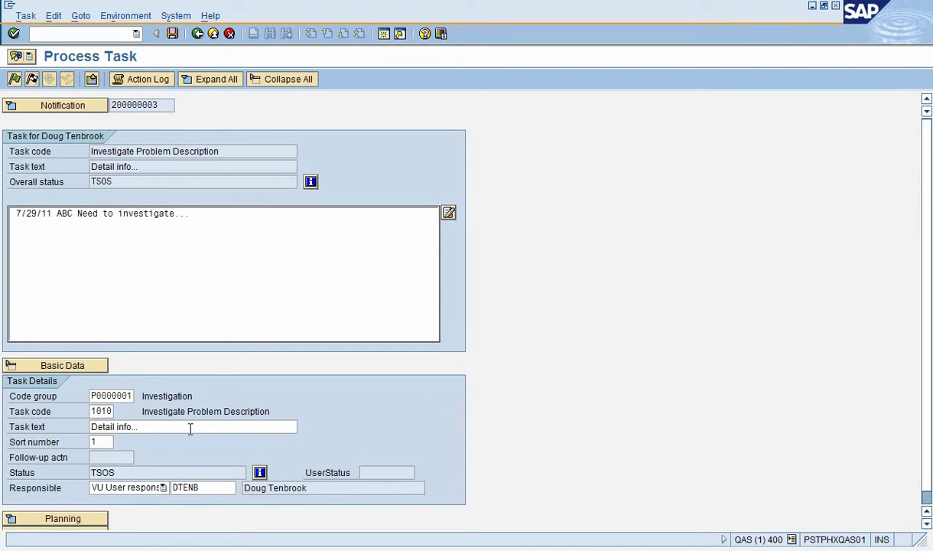
left_click(66, 366)
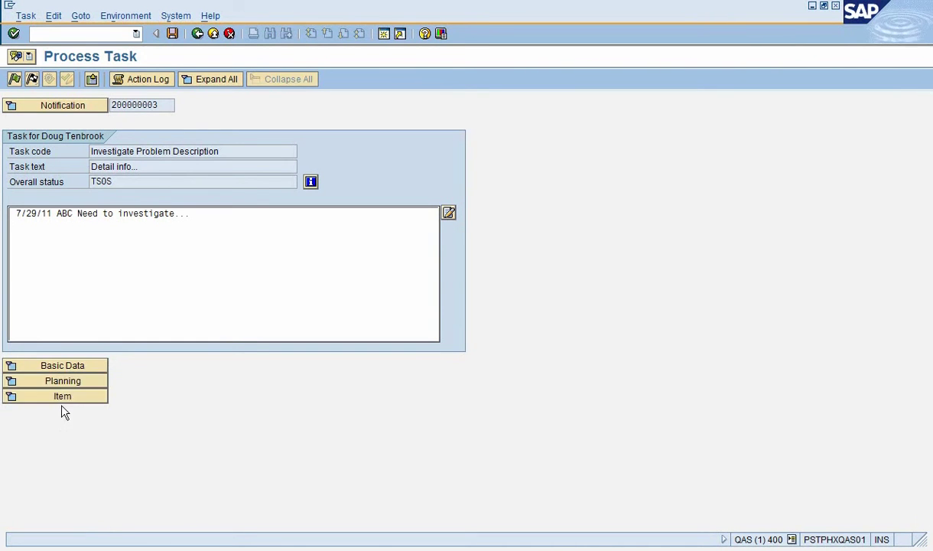
left_click(60, 380)
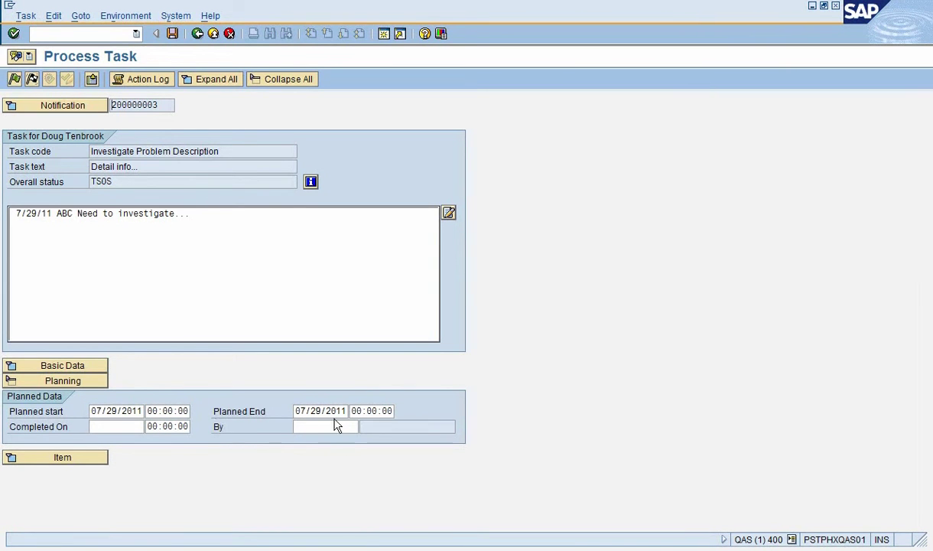
left_click(63, 381)
left_click(63, 396)
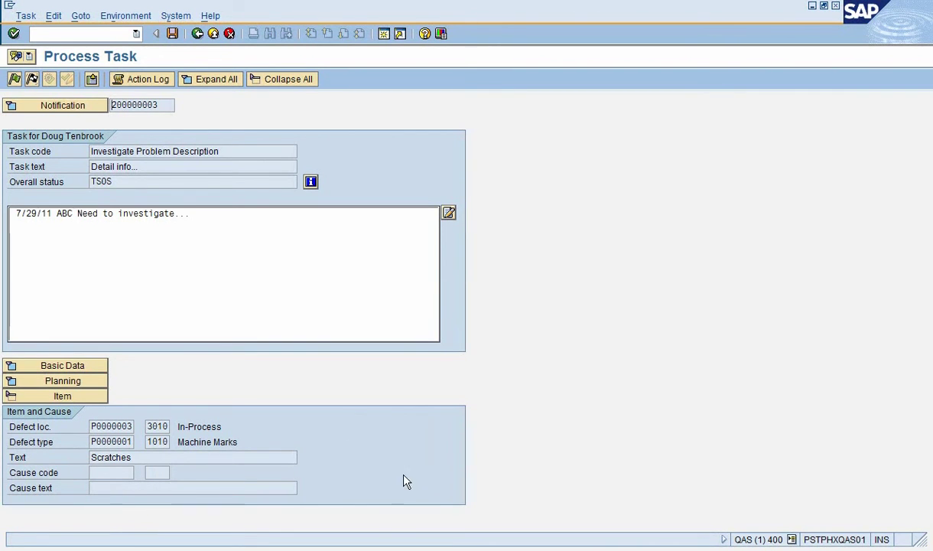
left_click(56, 397)
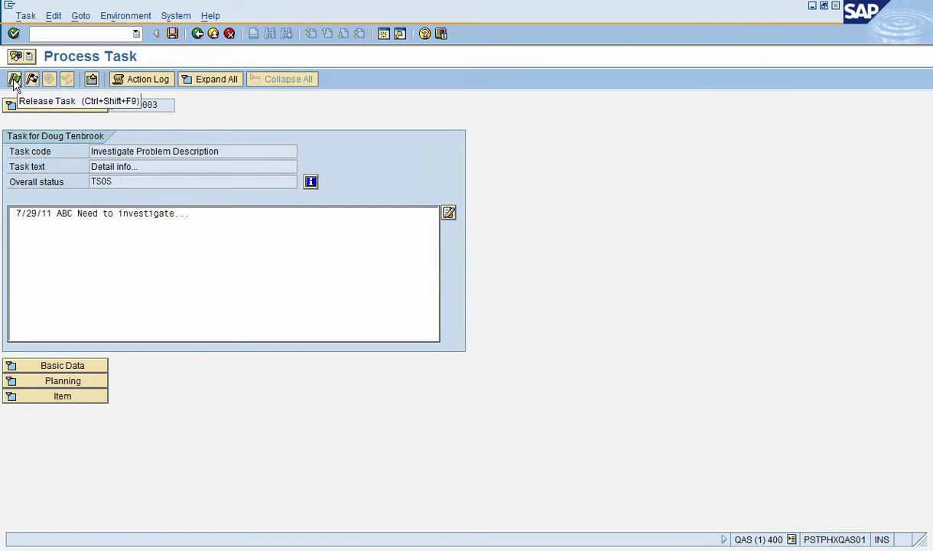
Release the task to status TSRL and start a second line in its notes
left_click(15, 80)
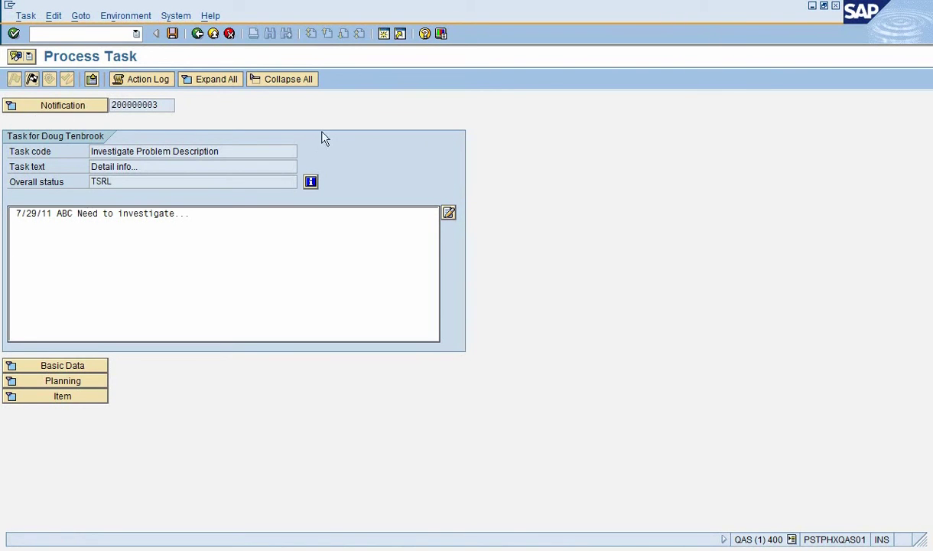
left_click(203, 215)
left_click(313, 228)
Write the second note line: 8/1/11, the user's initials and 'more information....'
type("y")
key("BackSpace")
type("7/3")
key("BackSpace")
key("BackSpace")
key("BackSpace")
type("8/1/11 DJT more informat")
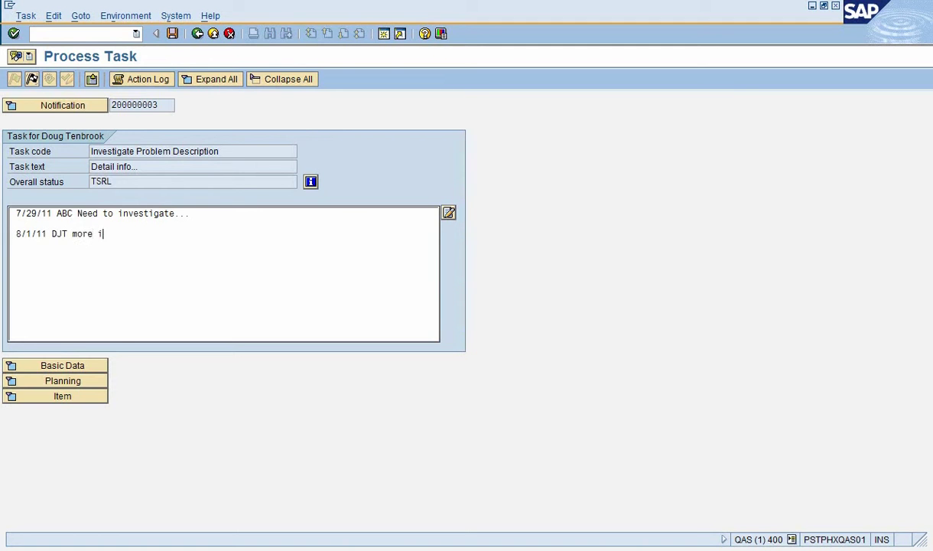
type("ion....")
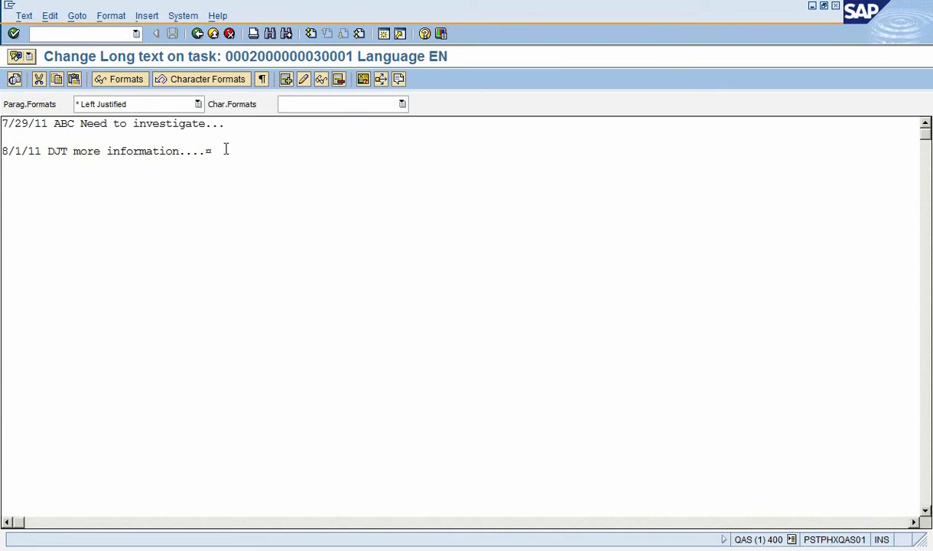
Append 'more info line1' and 'more info line2' on new lines after the 8/1/11 note
left_click(208, 150)
key("Return")
key("Return")
type("more")
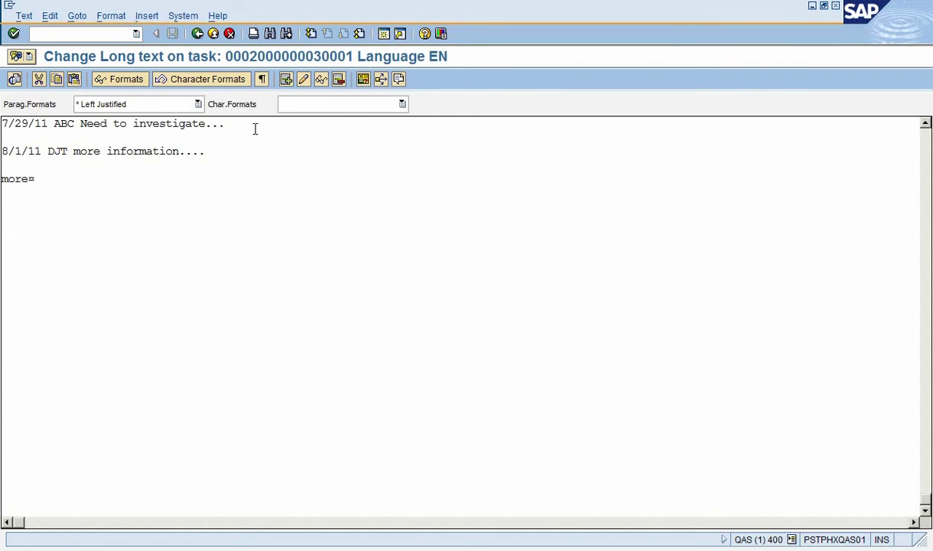
type(" info line1")
key("Return")
type("moreling")
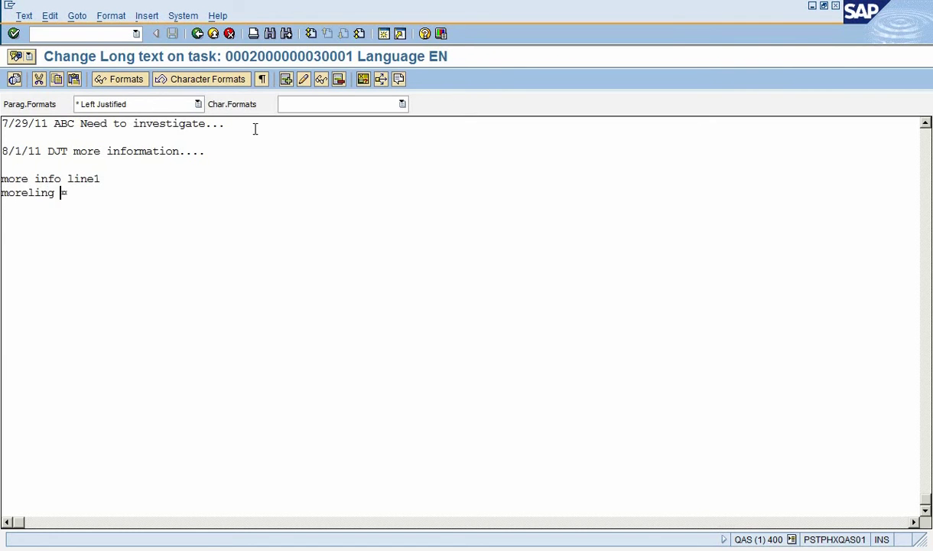
key("BackSpace")
key("BackSpace")
key("BackSpace")
key("BackSpace")
key("BackSpace")
type("info")
key("BackSpace")
key("BackSpace")
key("BackSpace")
type("nfo line2")
Return to the task keeping the notes, and choose Quality notification under Services for Object
left_click(202, 35)
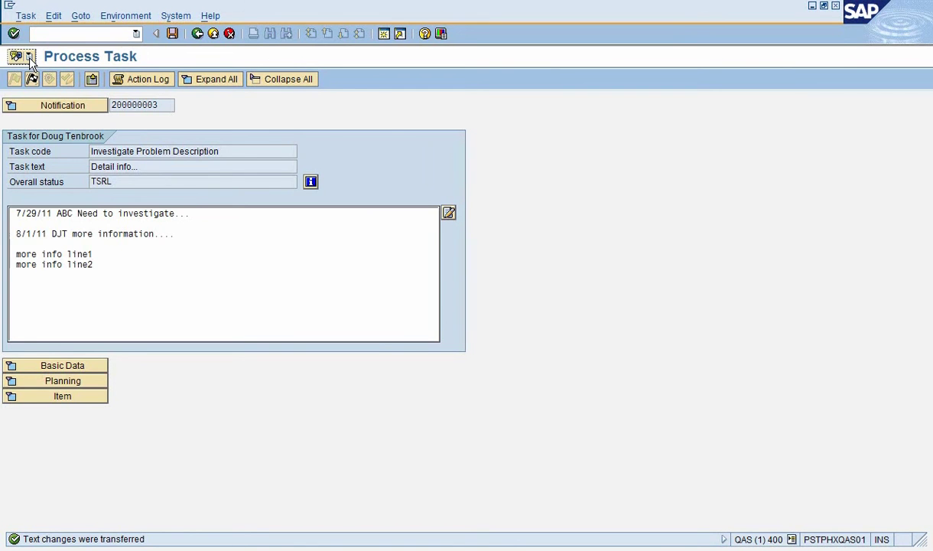
left_click(28, 57)
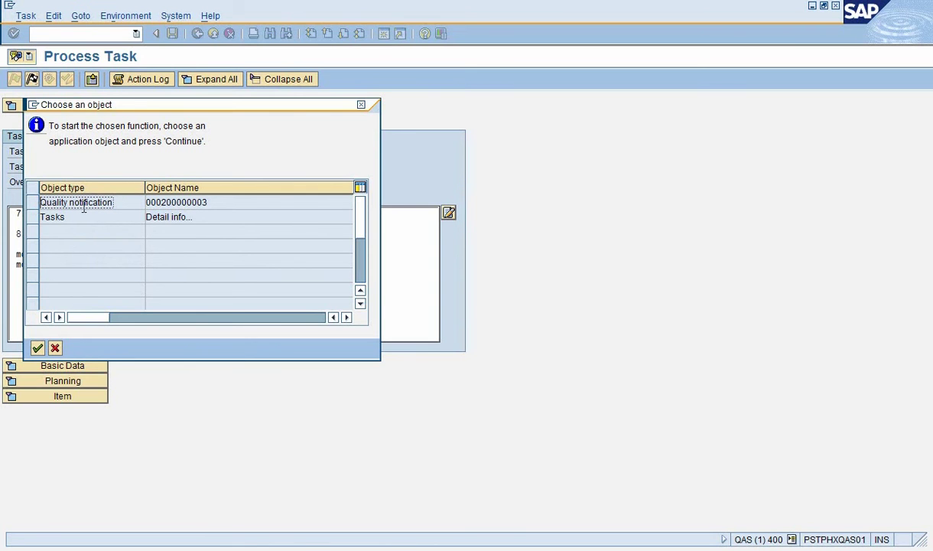
left_click(33, 205)
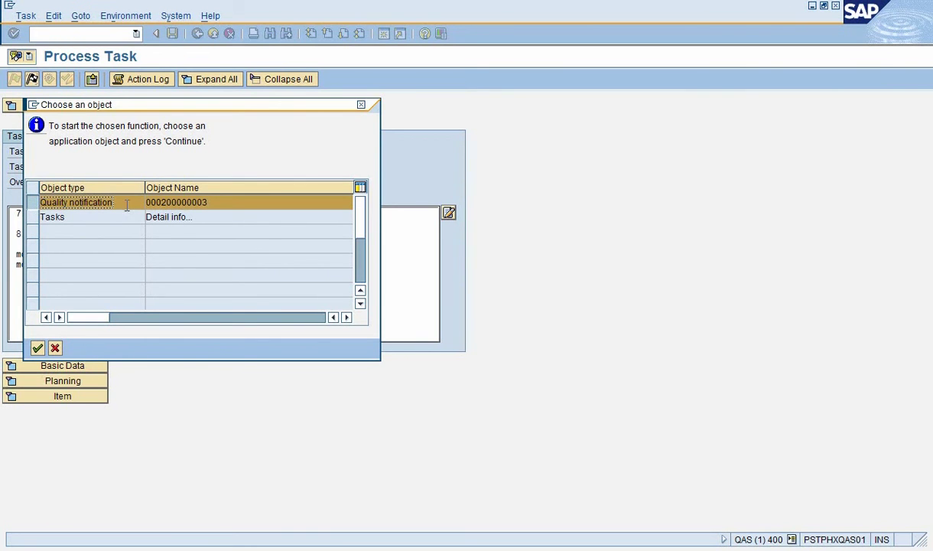
left_click(33, 216)
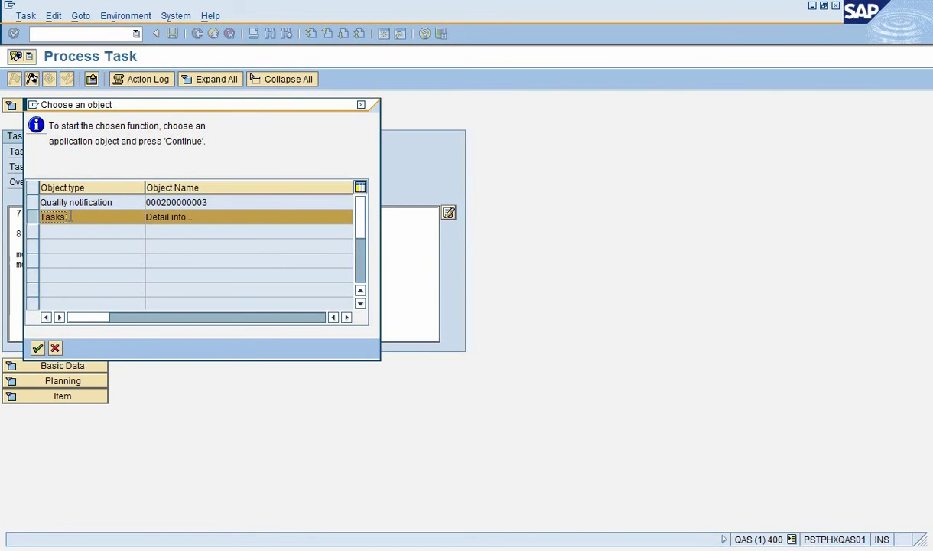
left_click(33, 203)
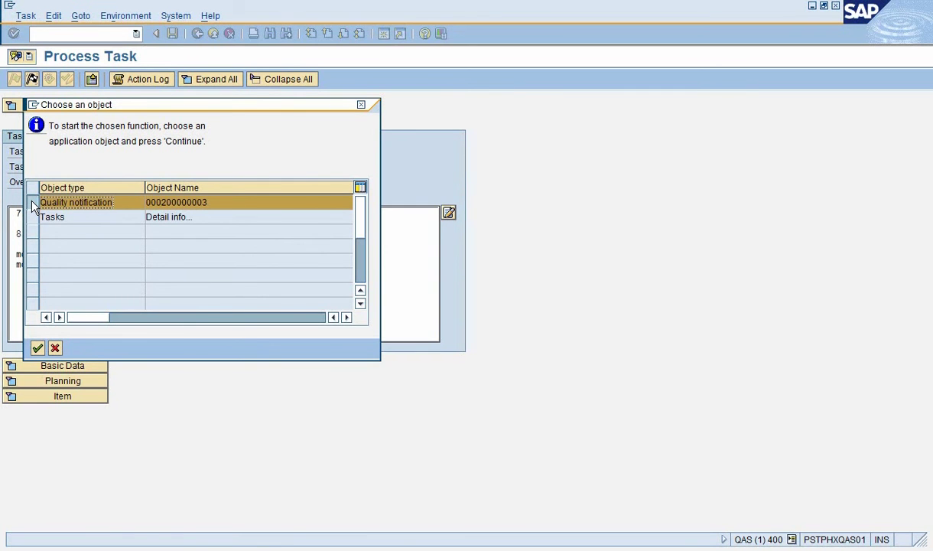
left_click(37, 348)
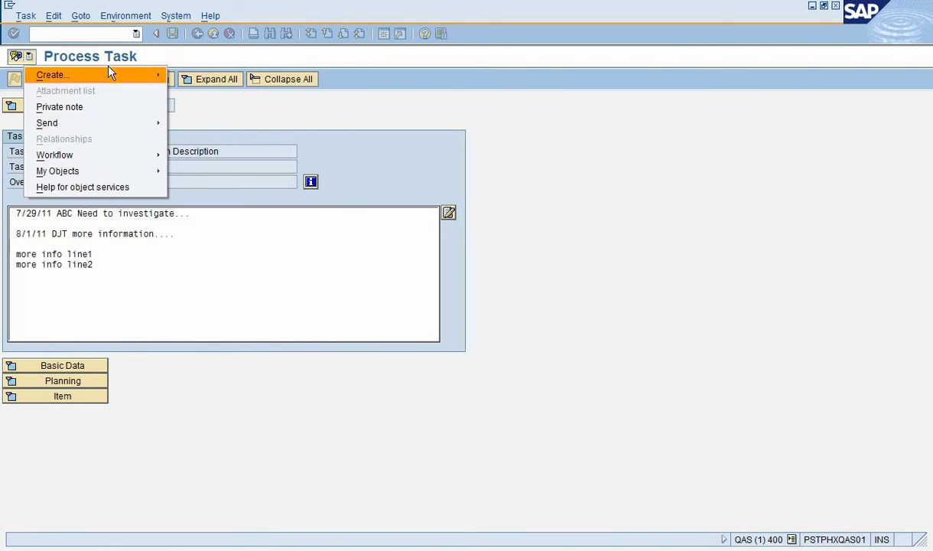
mouse_move(107, 80)
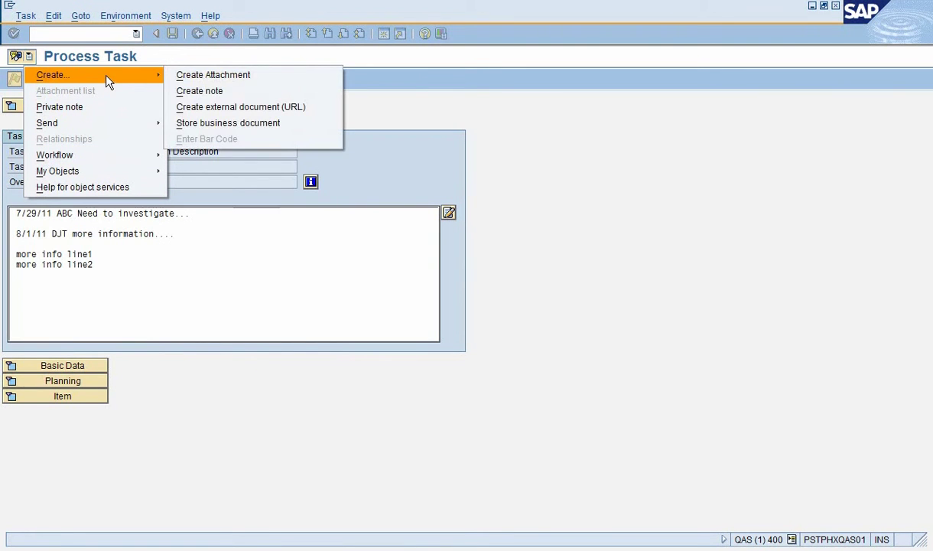
Attach CRQ1-Create QM Work Center from C:\Temp to the task
left_click(227, 77)
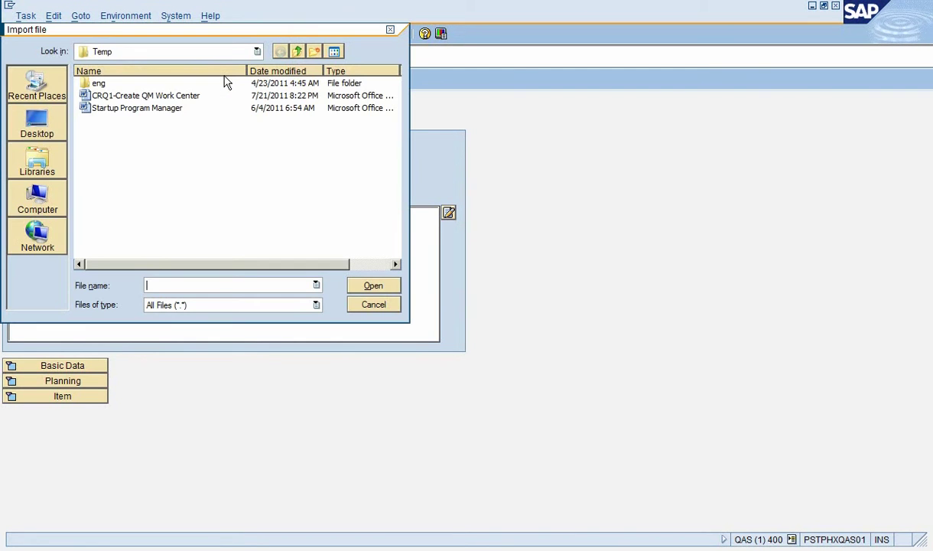
left_click(40, 195)
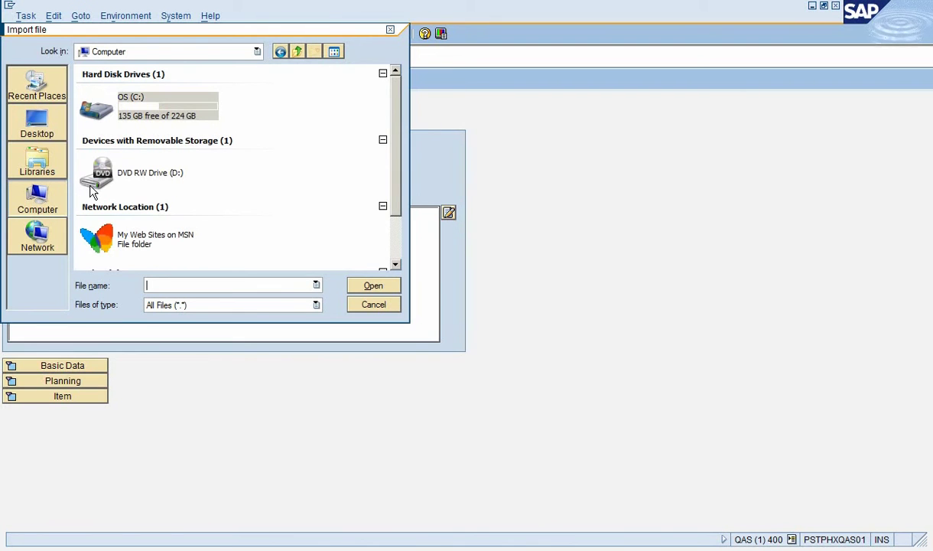
double_click(140, 107)
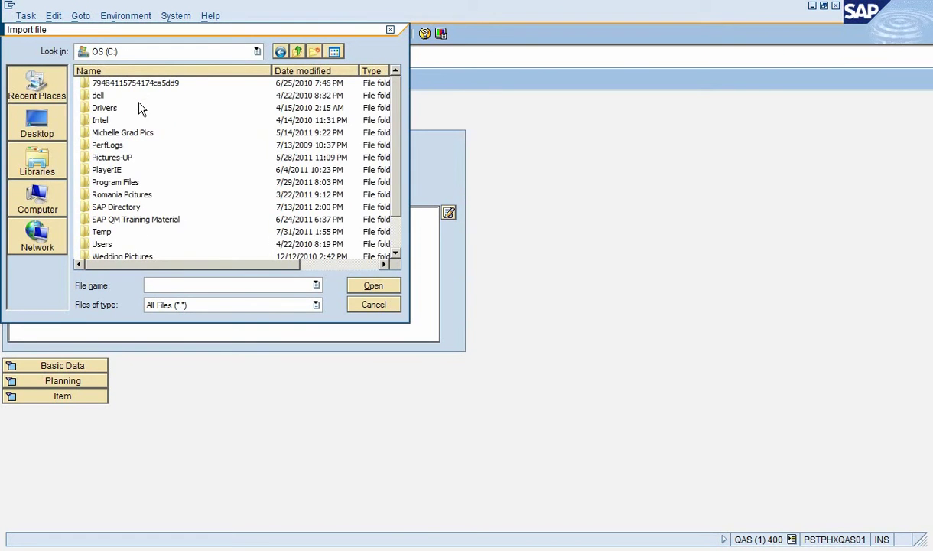
left_click(108, 236)
double_click(107, 234)
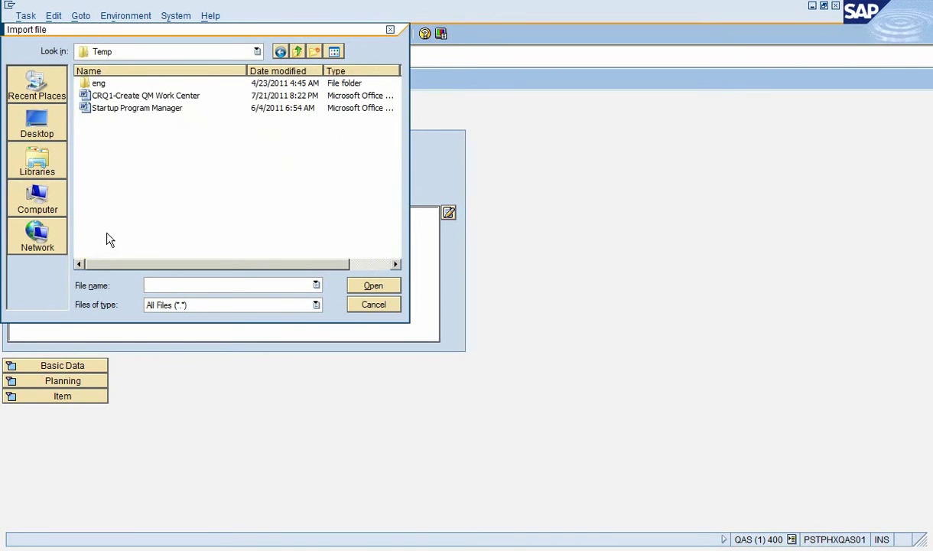
left_click(150, 96)
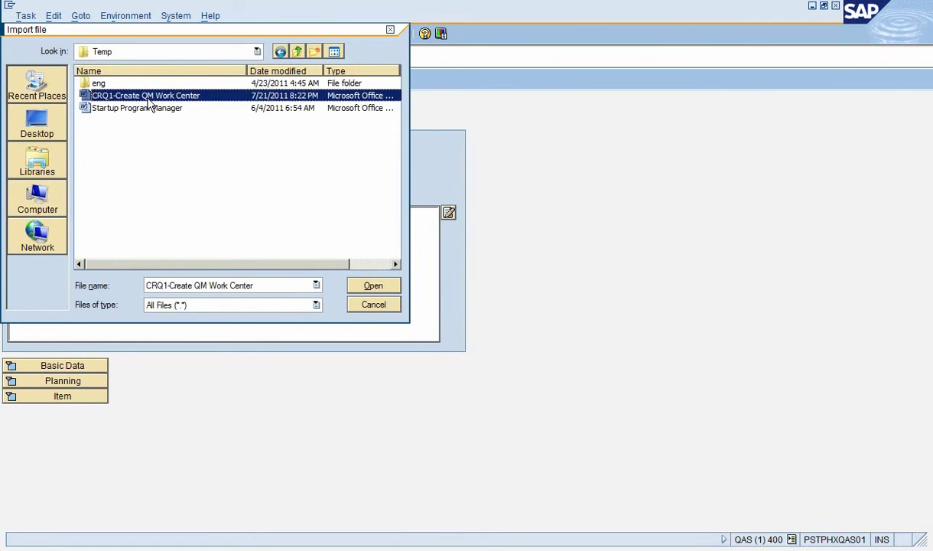
double_click(150, 96)
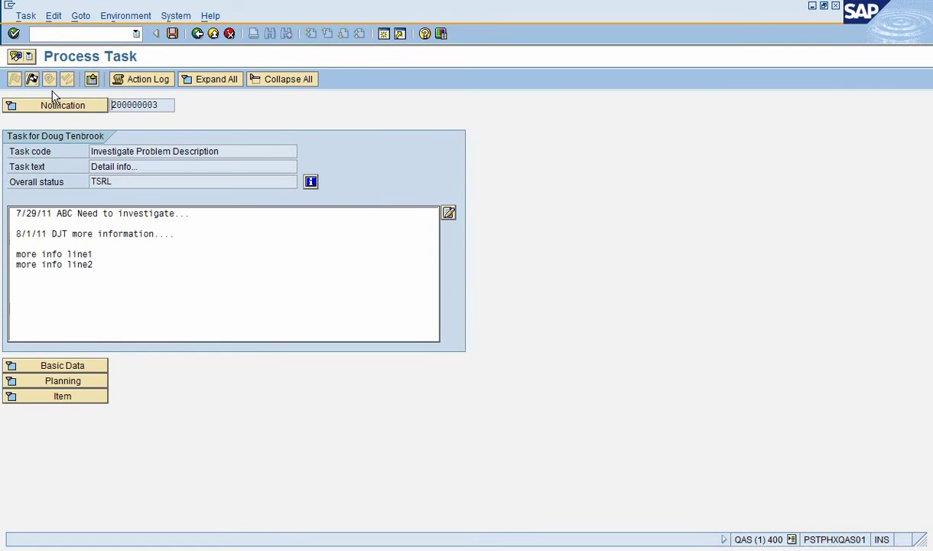
Open the quality notification's attachment list and check CRQ1-Create QM Work Center in Word
left_click(29, 56)
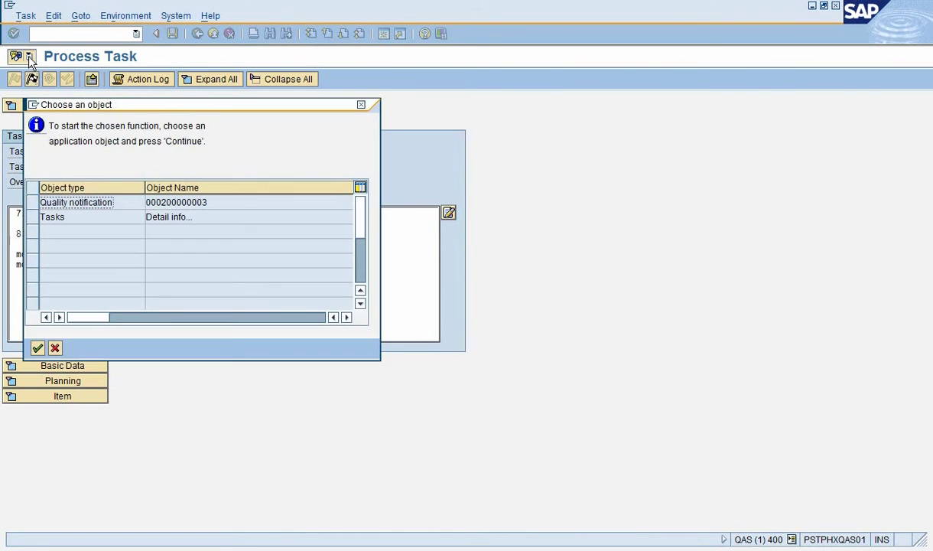
left_click(35, 201)
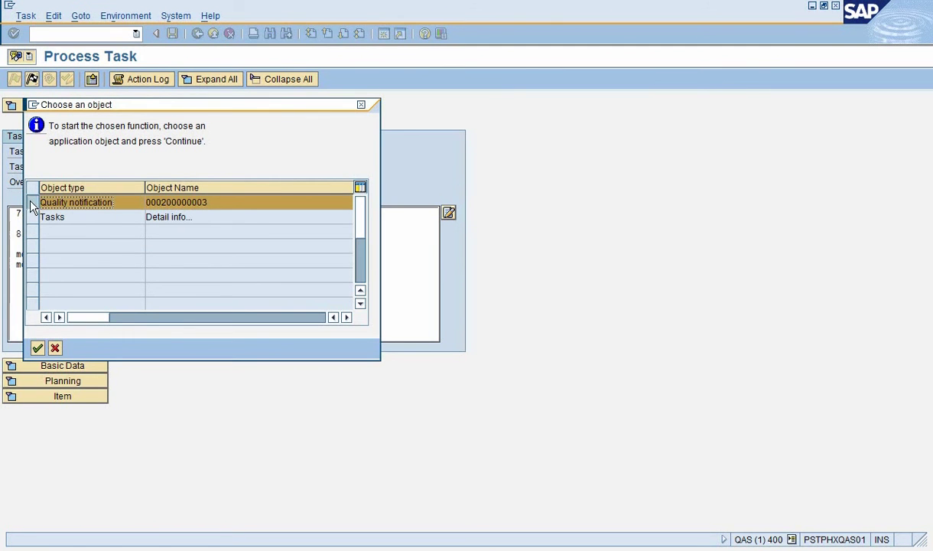
left_click(37, 348)
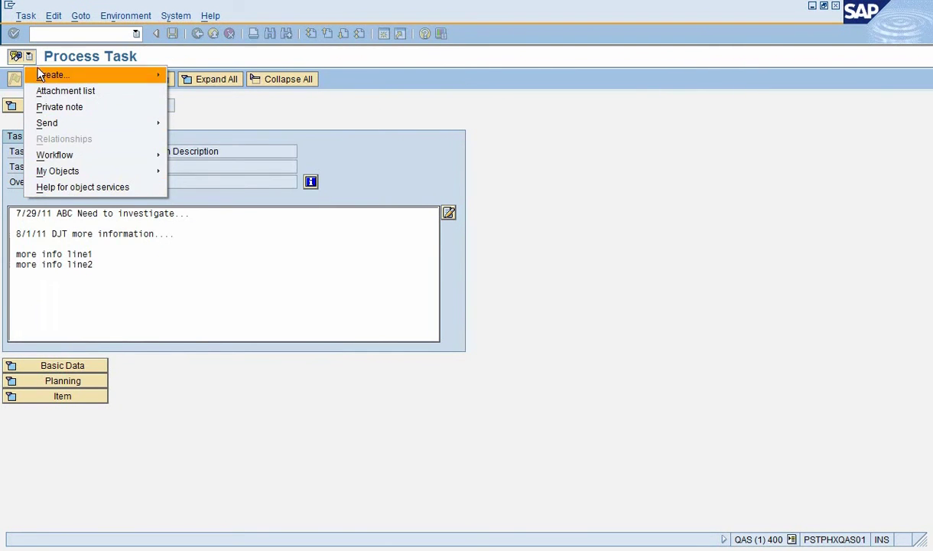
mouse_move(66, 75)
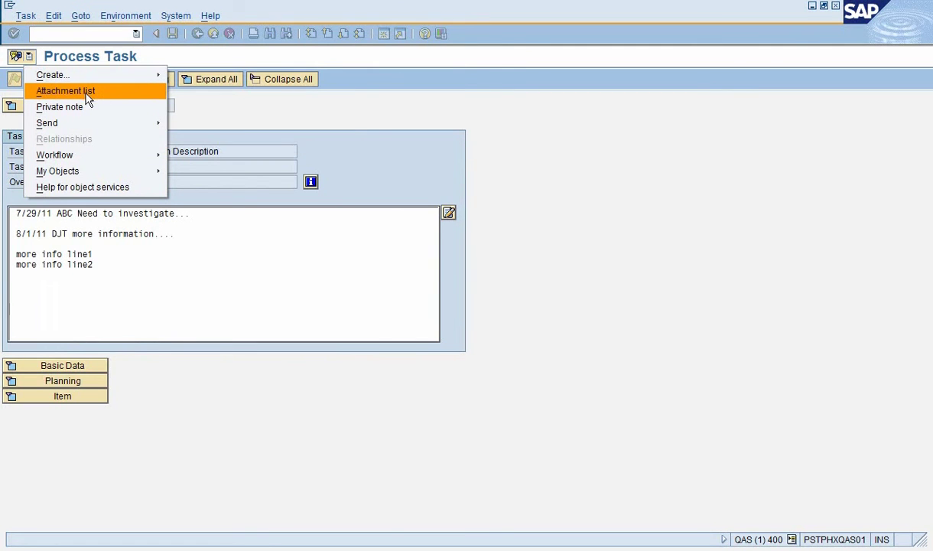
left_click(69, 92)
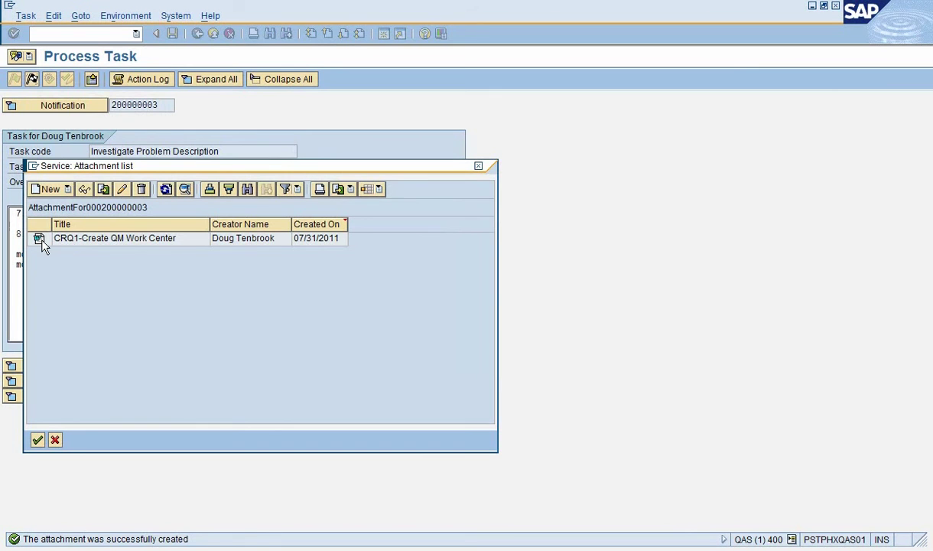
left_click(41, 241)
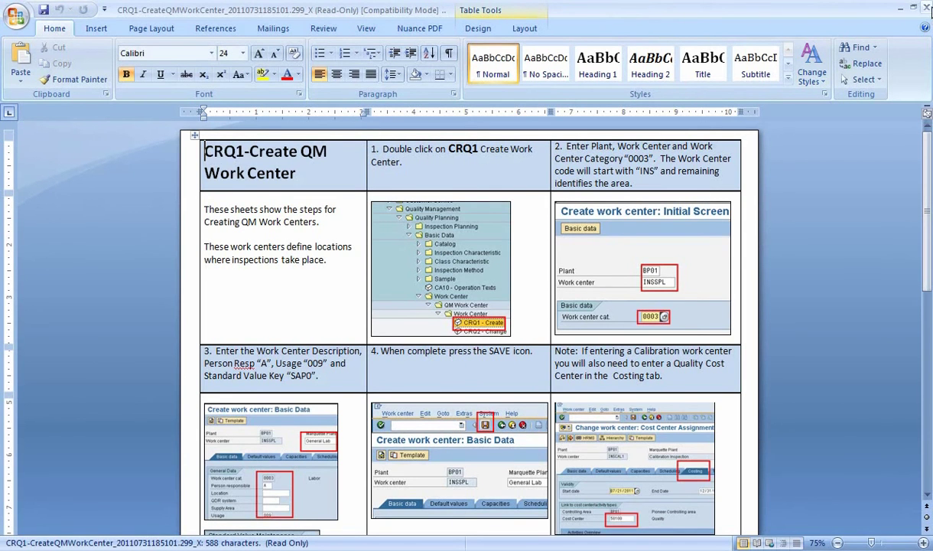
left_click(924, 7)
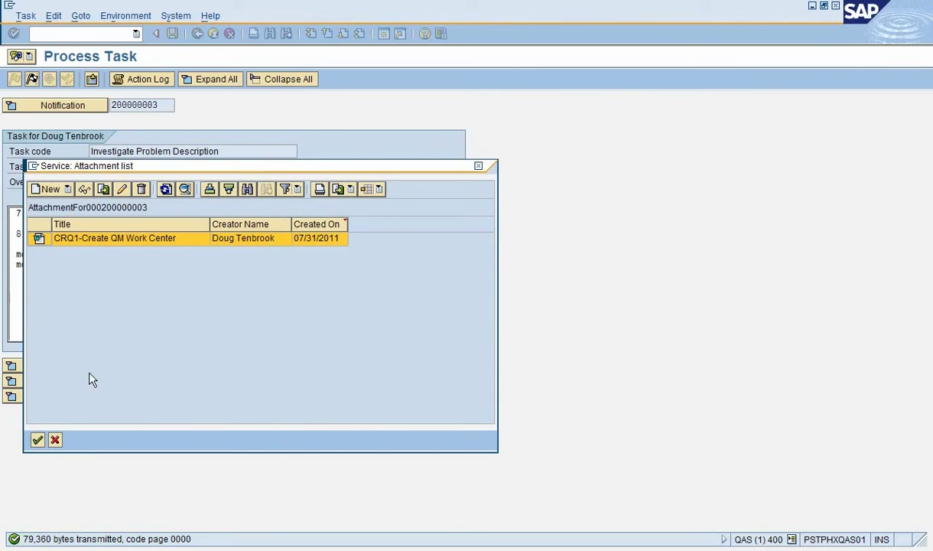
Cancel out of the Attachment list dialog back to Process Task
left_click(55, 441)
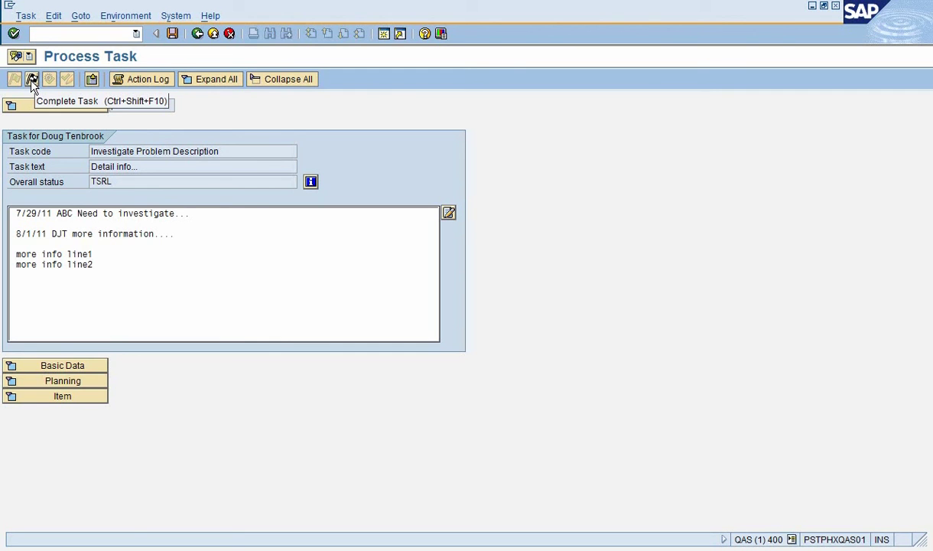
Mark the task completed (TSCO) and view its Change Status details
left_click(32, 80)
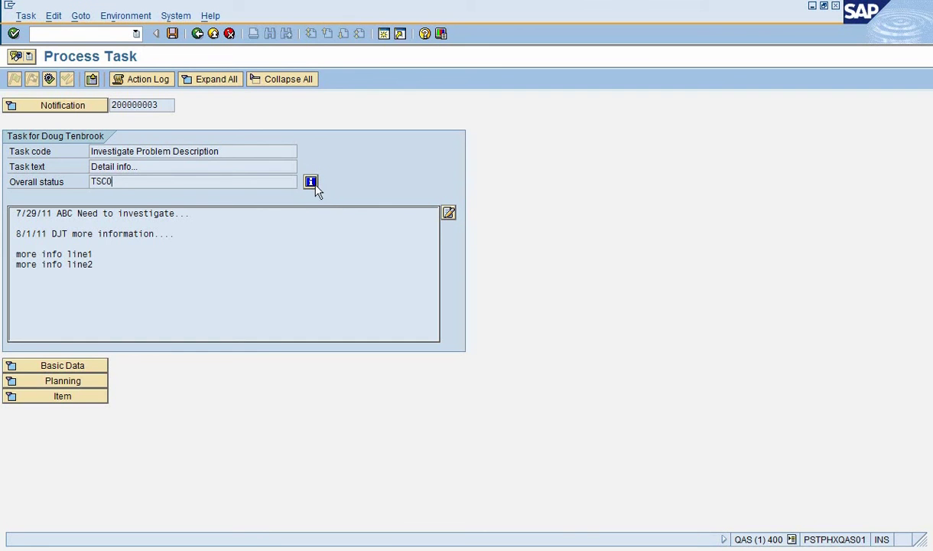
left_click(311, 183)
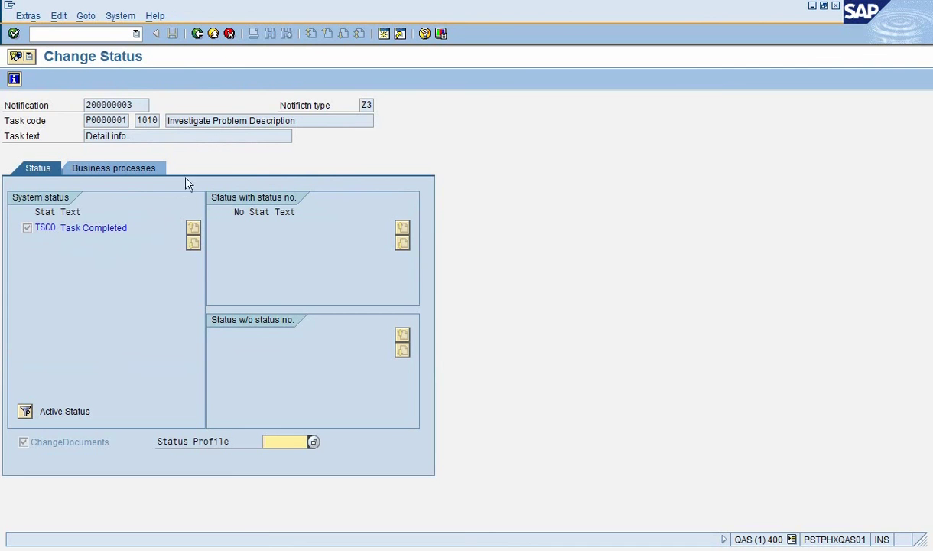
Go back from Change Status to the Process Task screen
left_click(197, 34)
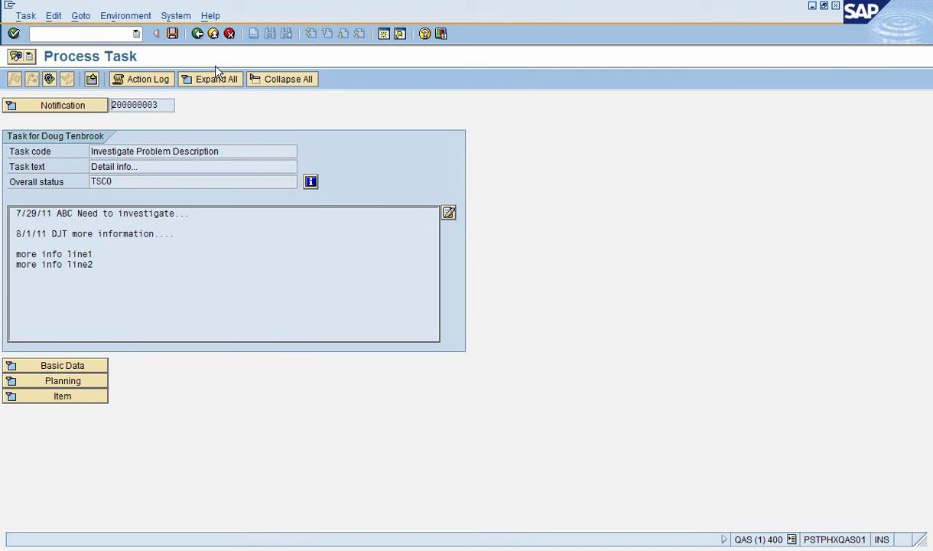
Save notification 200000003, refresh the worklist, and back out to SAP Easy Access
left_click(173, 34)
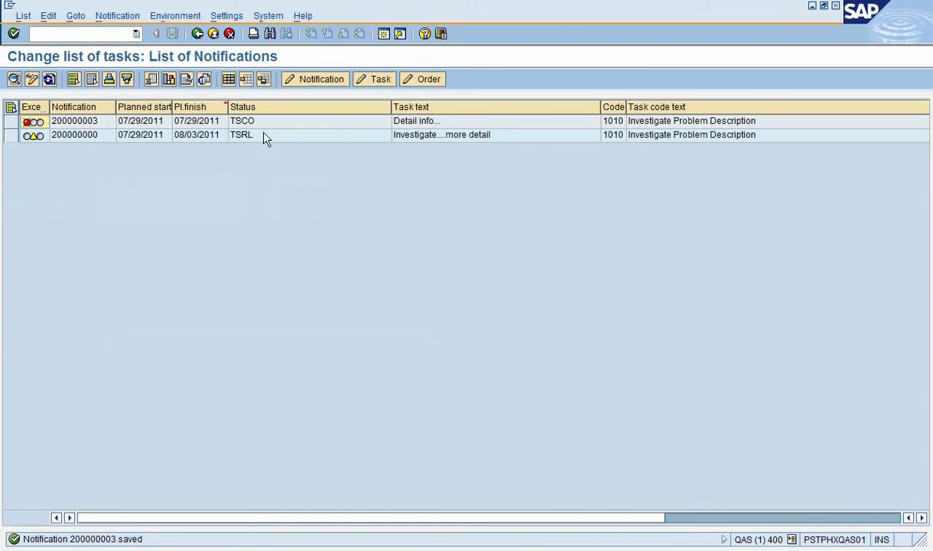
left_click(50, 81)
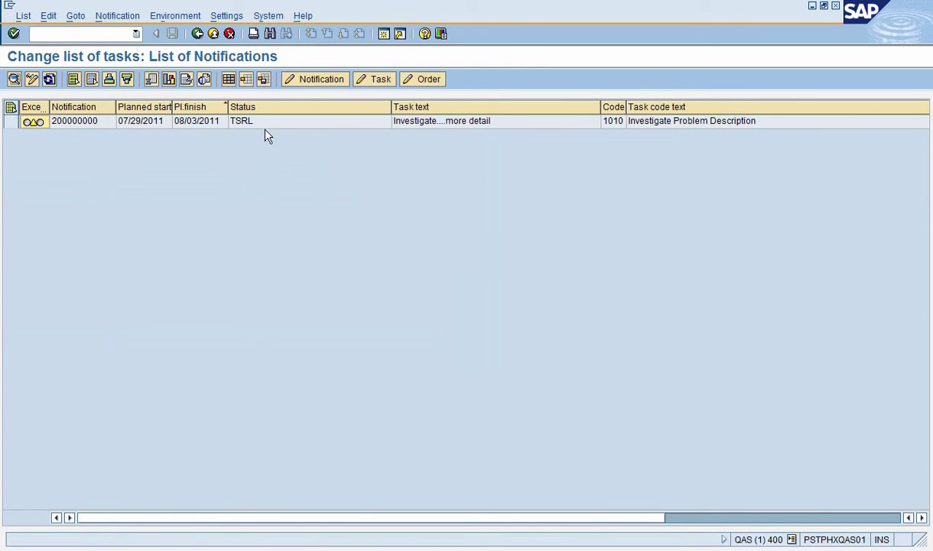
left_click(197, 34)
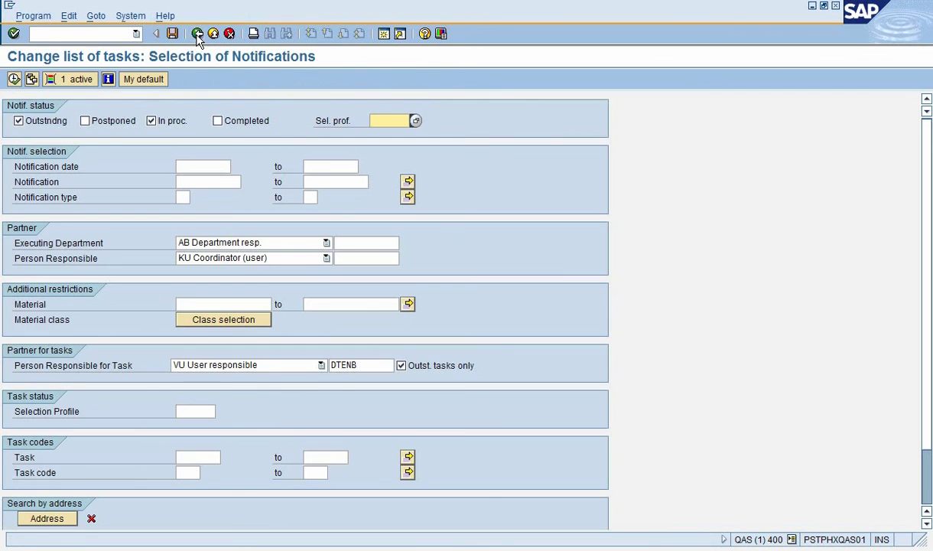
left_click(197, 34)
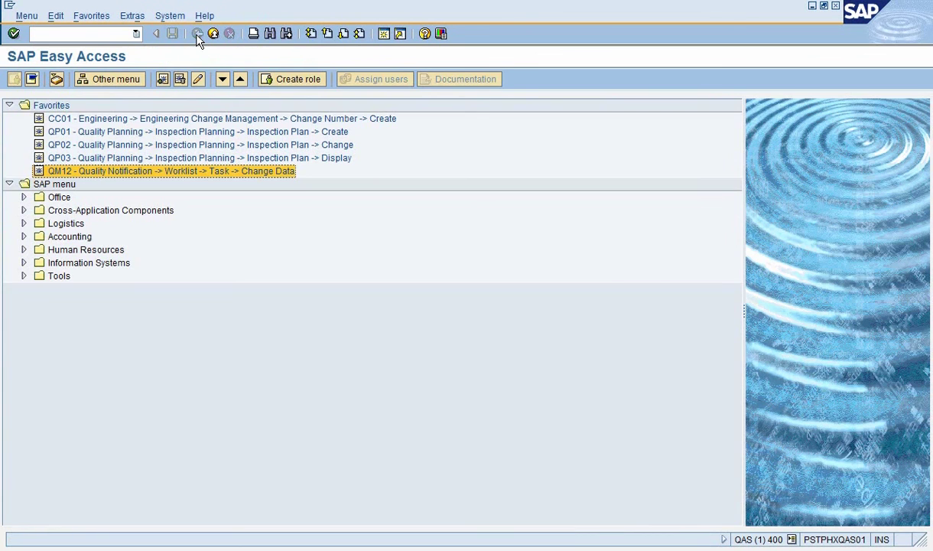